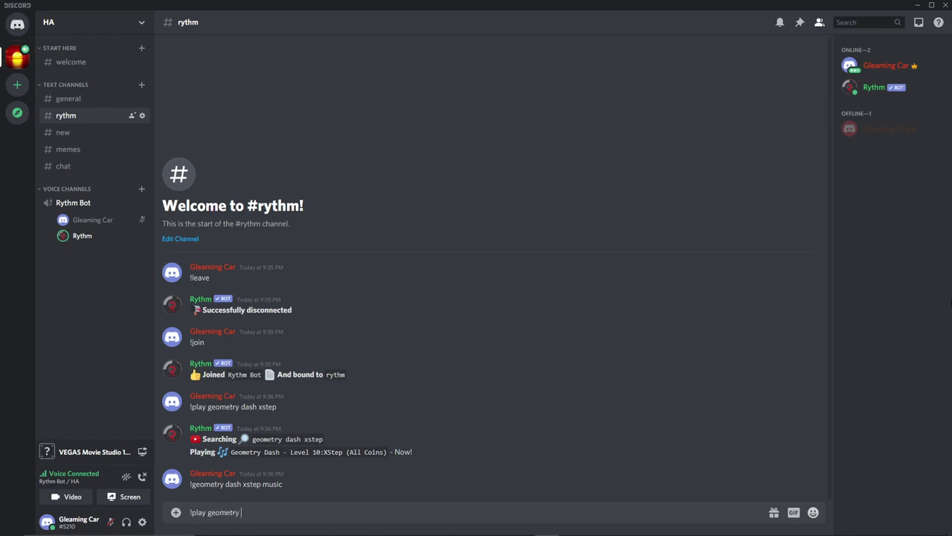
# Step: Ask the Rythm bot to play "geometry dash xstep music" in the rythm channel
pyautogui.write('dash xstep music')
pyautogui.press('Return')
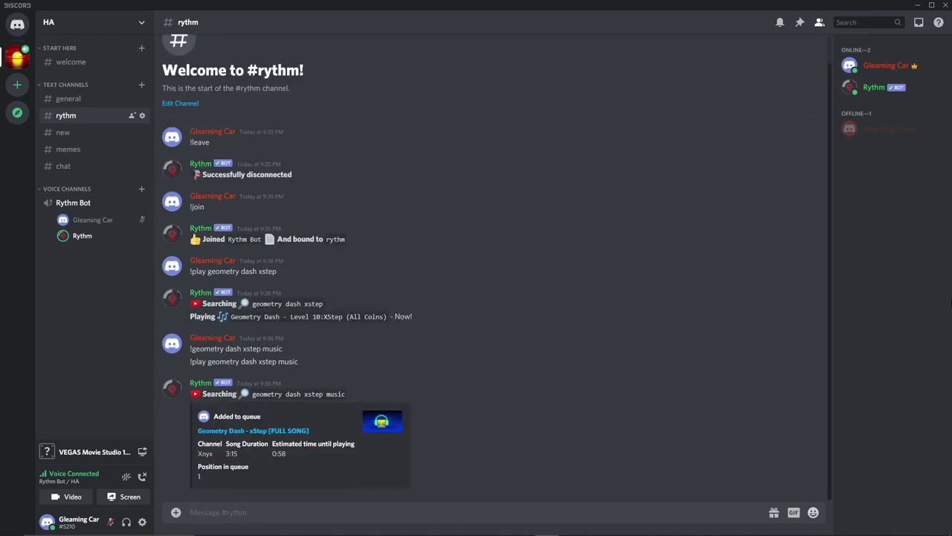
# Step: Skip the current song with !skip and enter a play command for "crab rave noises meme"
pyautogui.write('!skip')
pyautogui.press('Return')
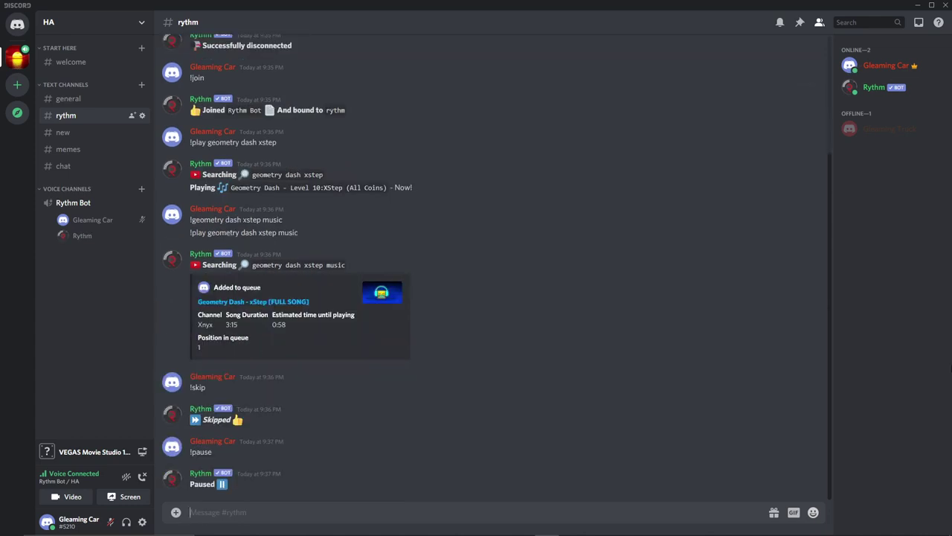
pyautogui.write('!play crab rave noises meme')
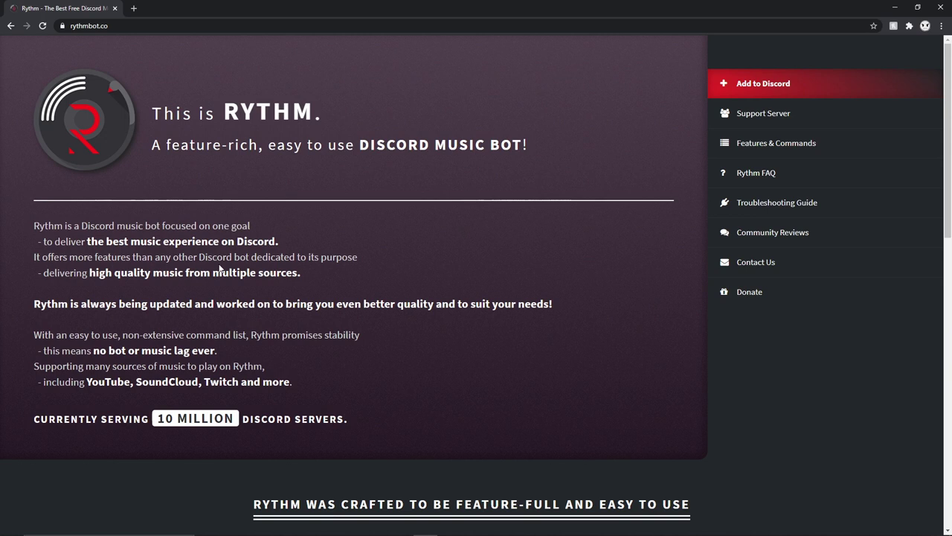
# Step: Switch to the browser and open Rythm's Discord invitation from the rythmbot.co site
pyautogui.click(67, 26)
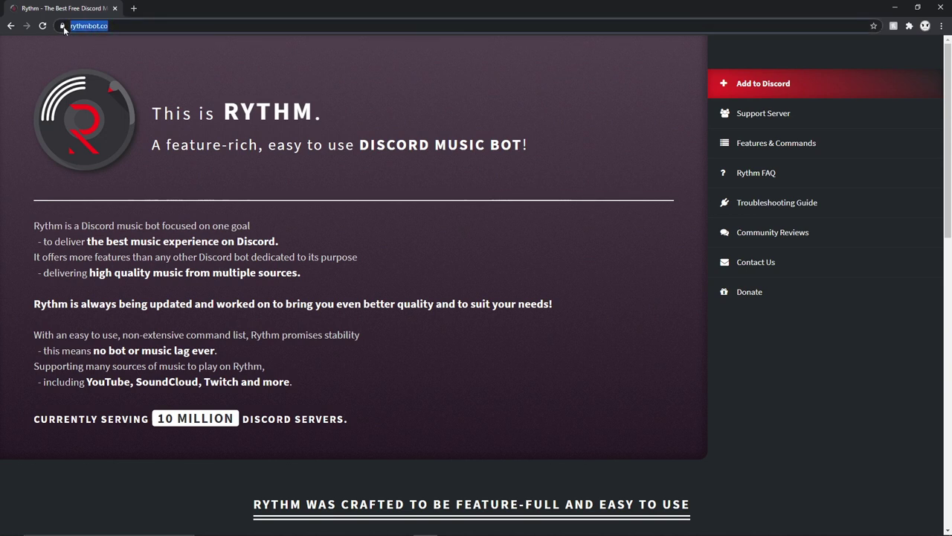
pyautogui.click(134, 54)
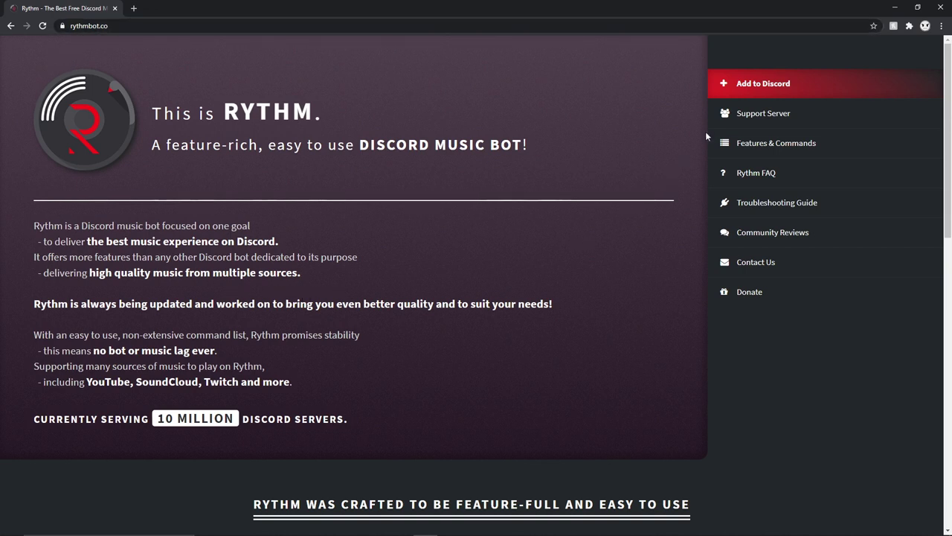
pyautogui.click(729, 95)
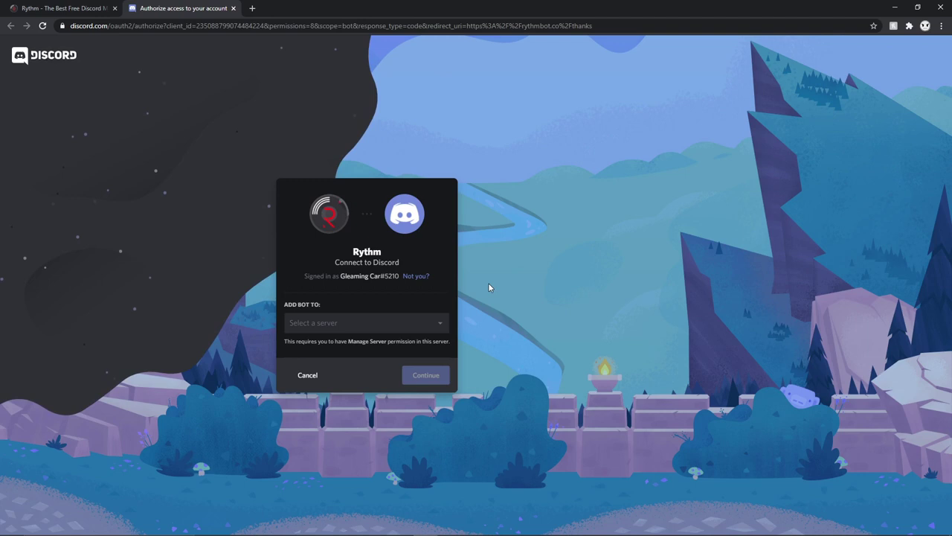
# Step: Add the Rythm bot to the HA server, authorizing the Administrator permission and completing the robot check
pyautogui.click(440, 323)
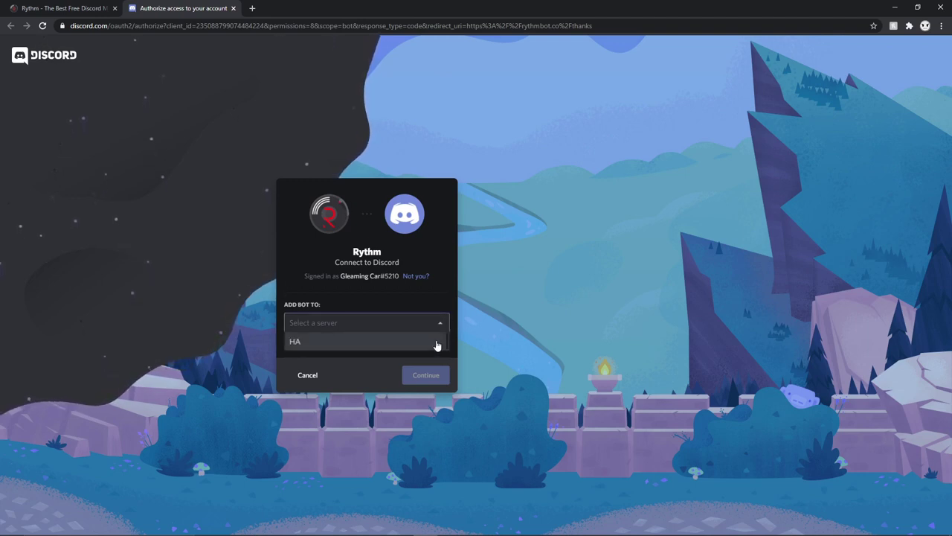
pyautogui.click(436, 342)
pyautogui.click(426, 375)
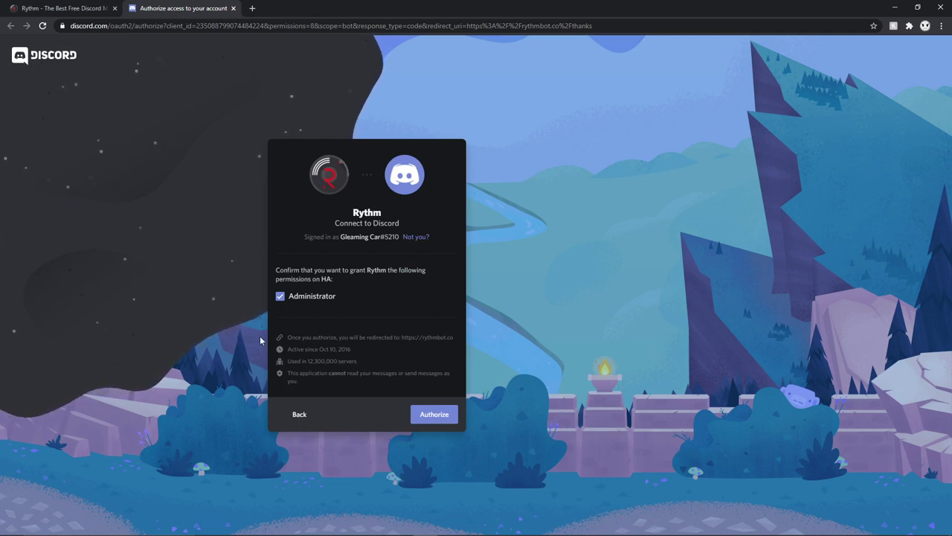
pyautogui.click(435, 416)
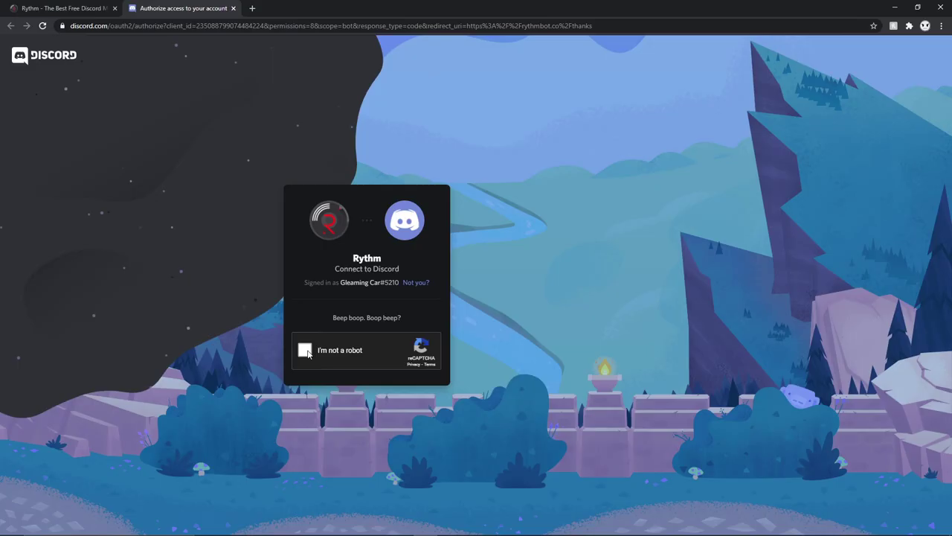
pyautogui.click(306, 350)
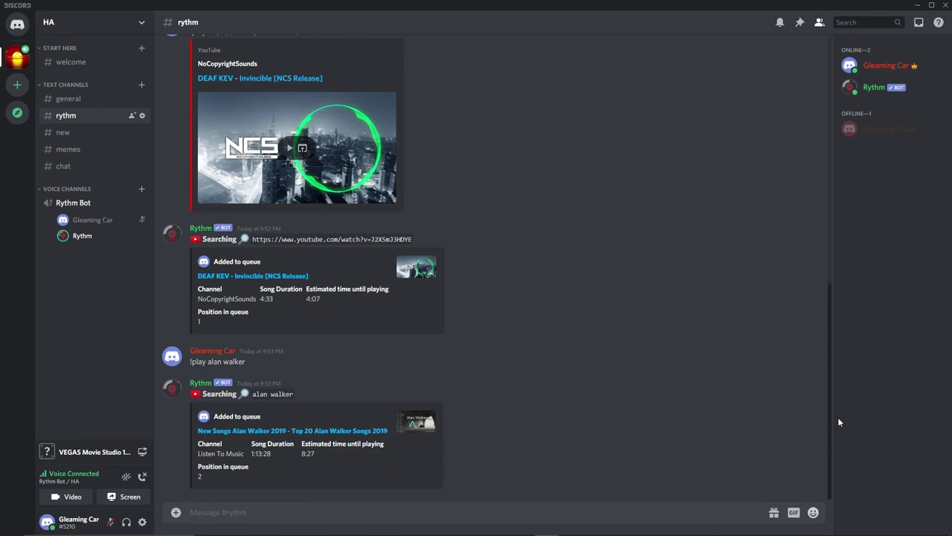
# Step: Back in Discord, stop playback with !stop and play "alan walker fade" in the rythm channel
pyautogui.write('!stop')
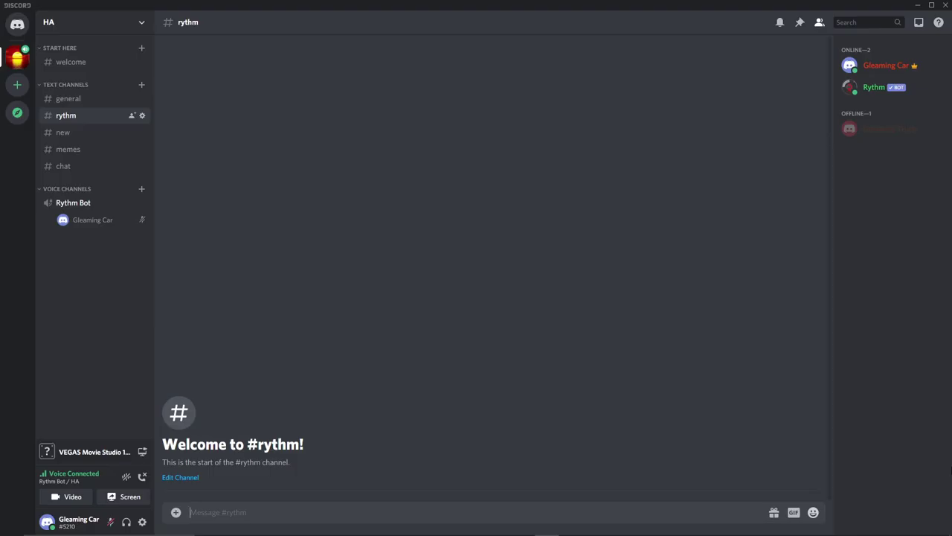
pyautogui.write('!play alan walker fade')
pyautogui.press('Return')
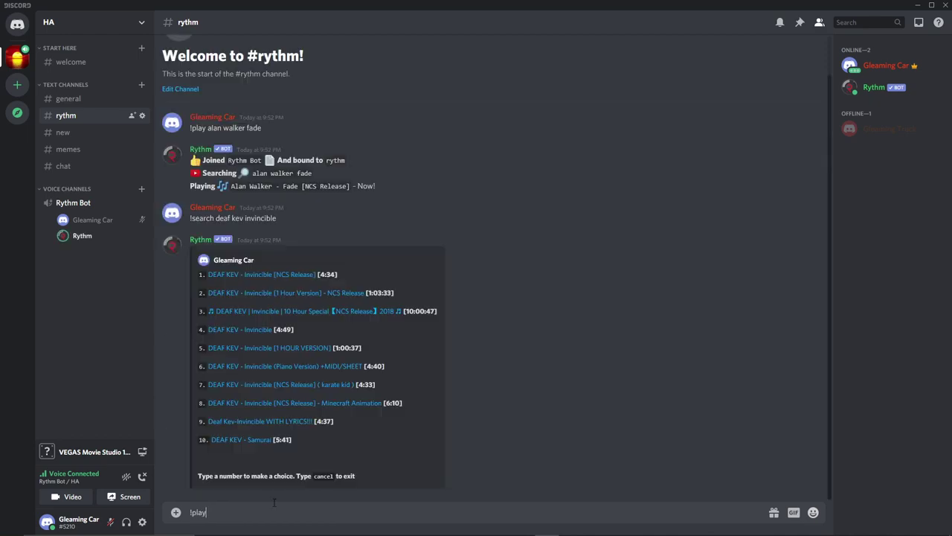
# Step: Request the DEAF KEV - Invincible YouTube link with !play and list the songs with !queue
pyautogui.write('https://www.youtube.com/watch?v=I2X5mI3HDYE')
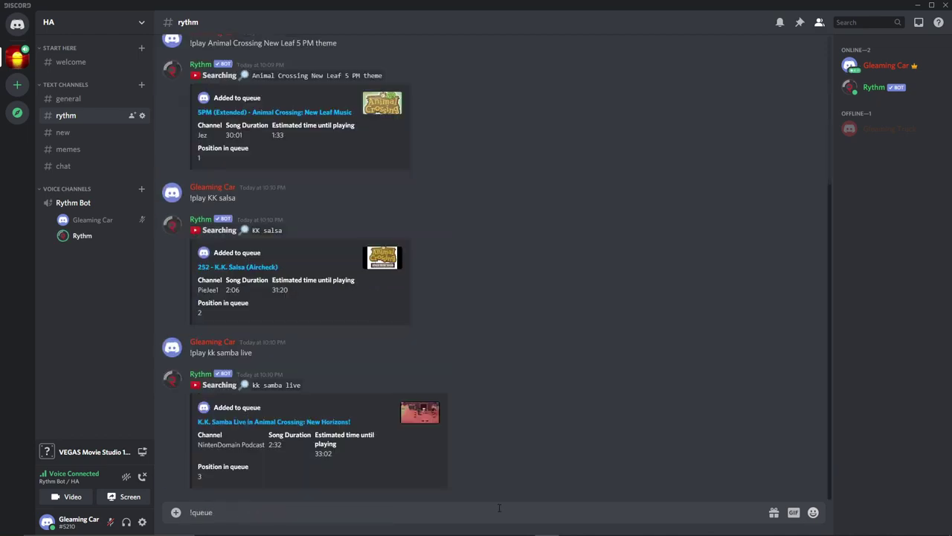
pyautogui.press('Return')
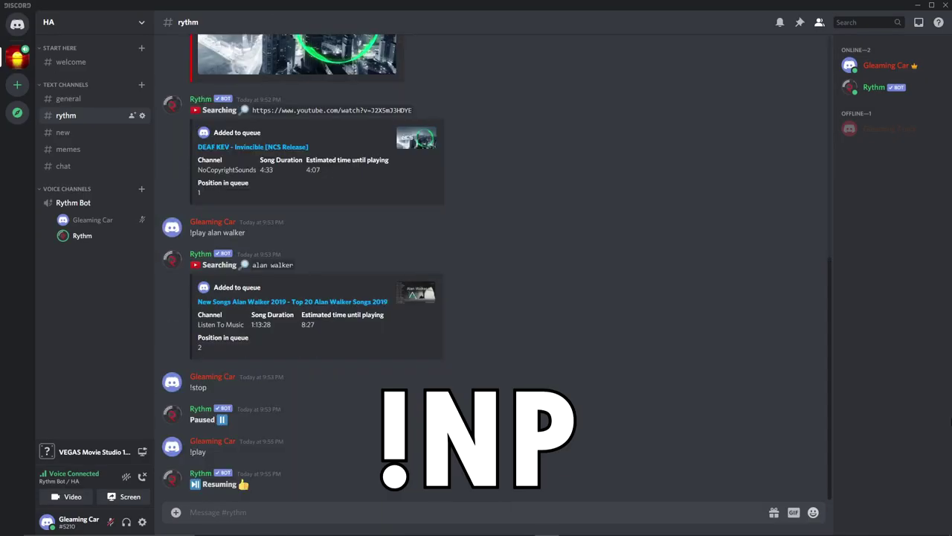
# Step: Show the currently playing song with !np and skip to the next song with !skip
pyautogui.write('!np')
pyautogui.press('Return')
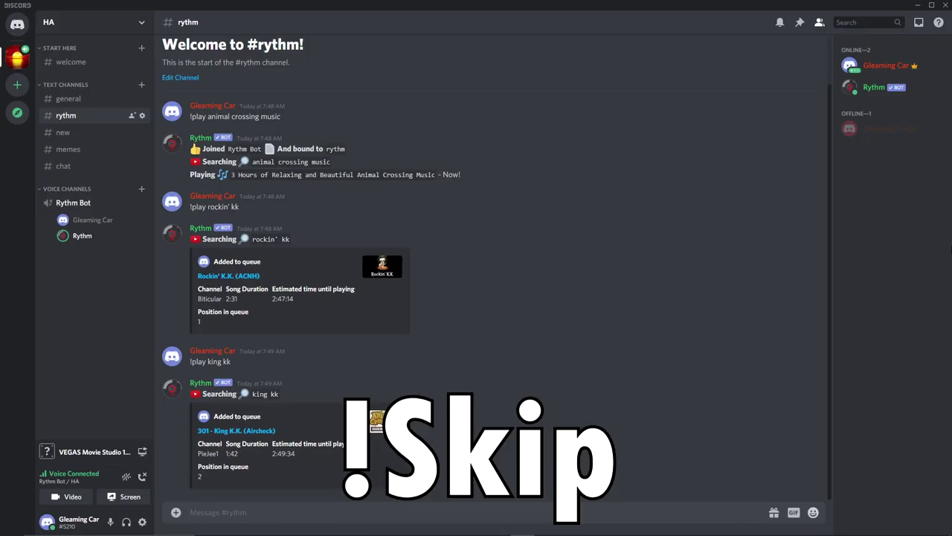
pyautogui.write('!skip')
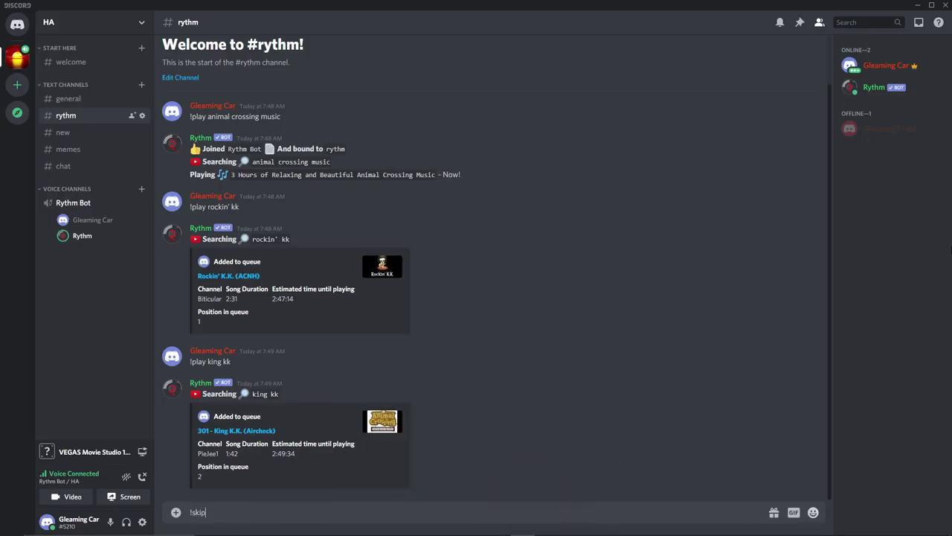
pyautogui.press('Return')
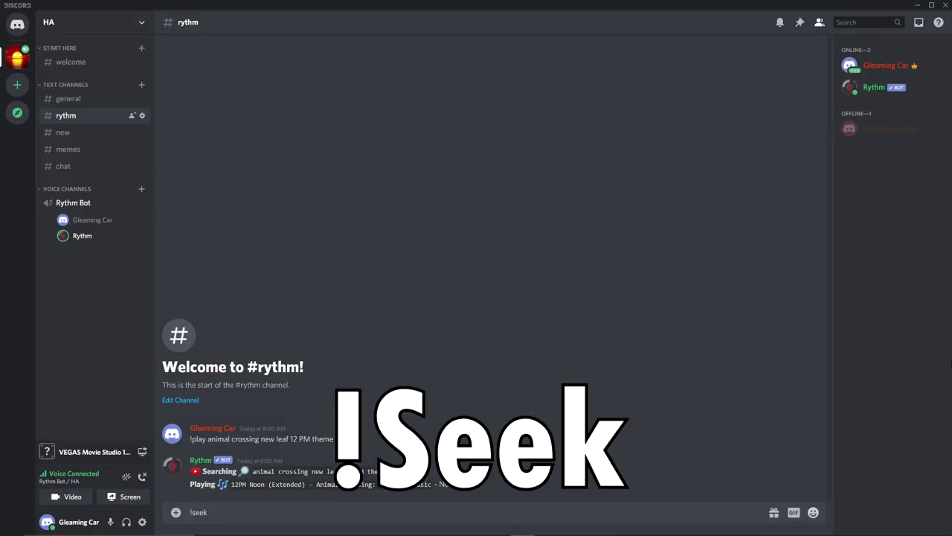
# Step: Move the current song's playback position to 1:30 with the !seek command
pyautogui.write('1:30')
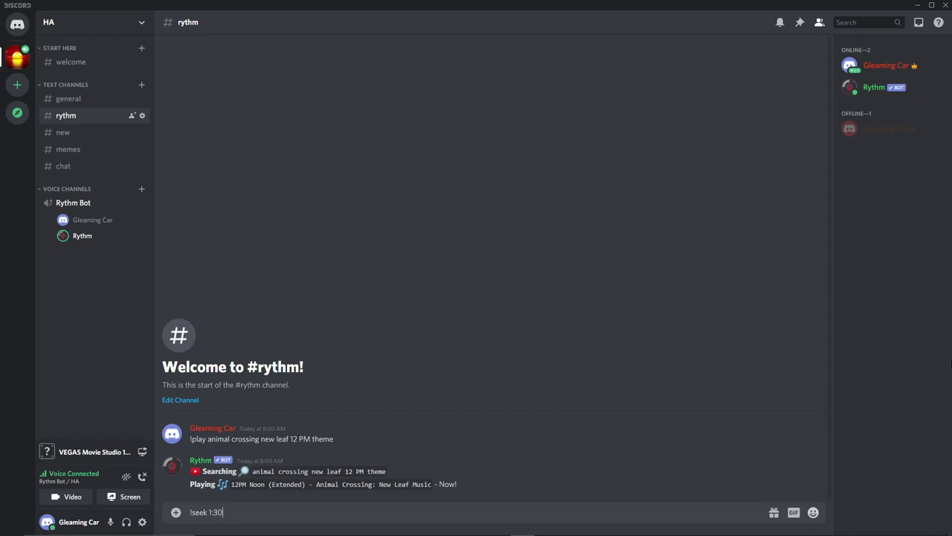
pyautogui.press('Return')
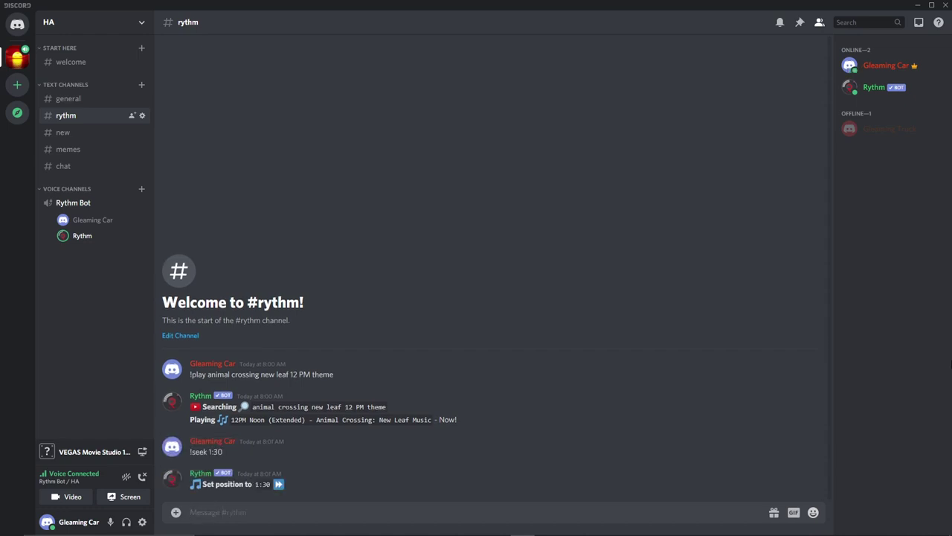
# Step: Request "super mario bros theme" from SoundCloud with the !soundcloud command
pyautogui.write('!soundcloud')
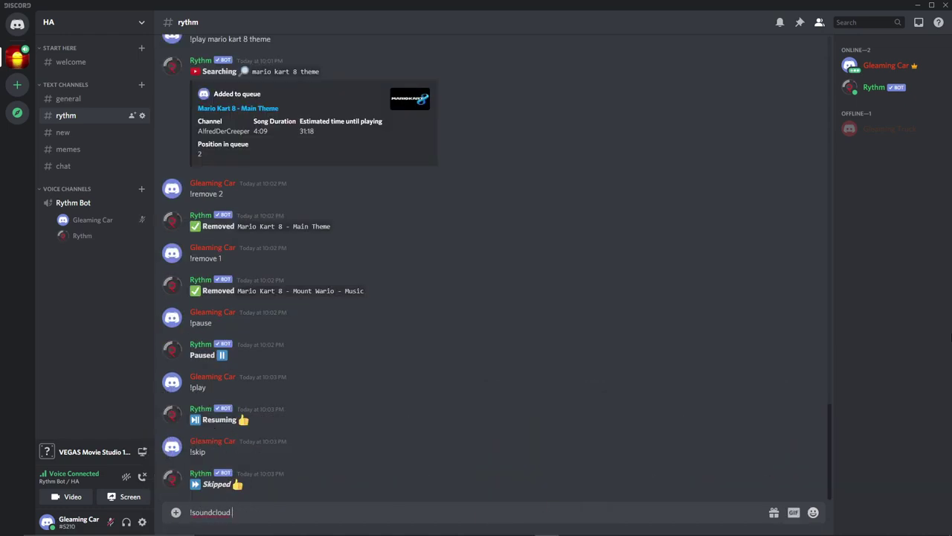
pyautogui.write('super mario bros theme')
pyautogui.press('Return')
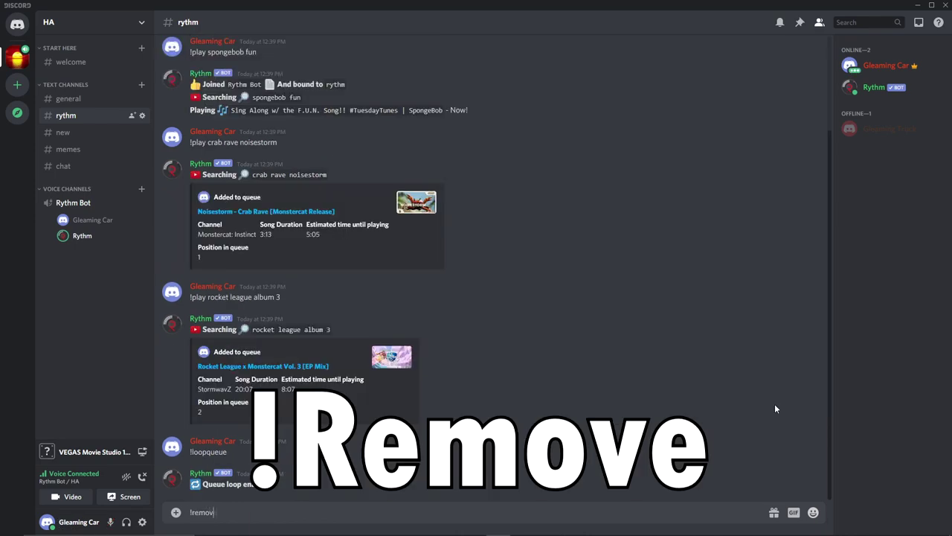
# Step: Remove song 1 from the queue with !remove and enable queue looping with !loopqueue
pyautogui.write('1')
pyautogui.press('Return')
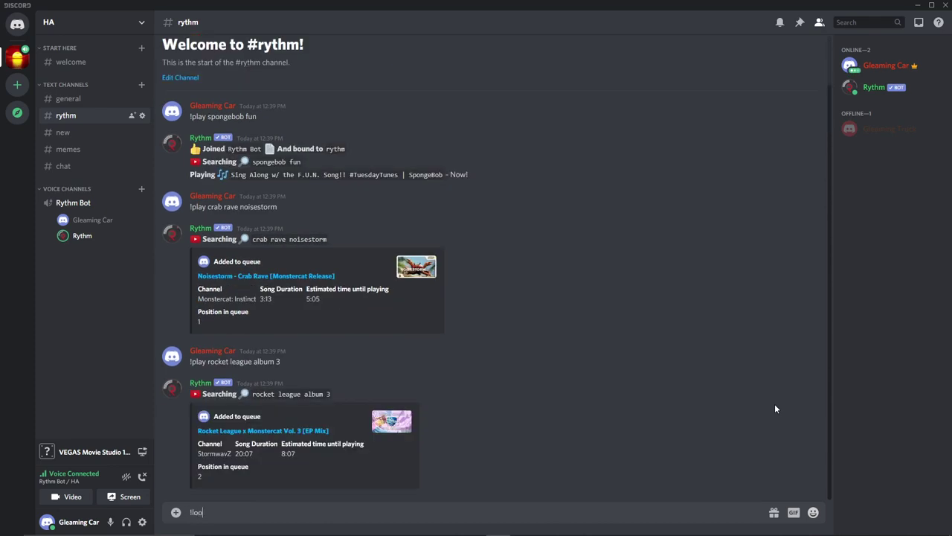
pyautogui.write('pqueue')
pyautogui.press('Return')
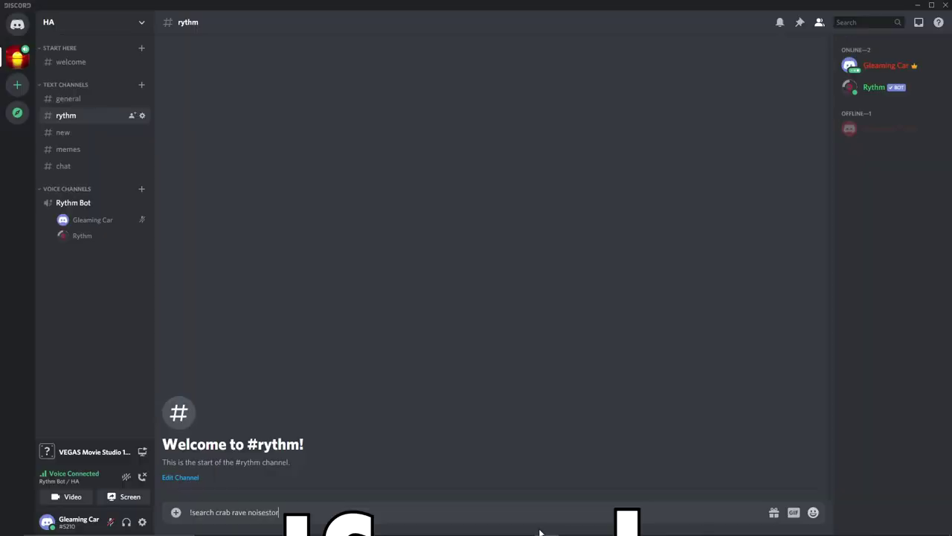
# Step: Search for "crab rave noisestorm" with !search and jump to queue position 3 with 1skipto
pyautogui.write('m')
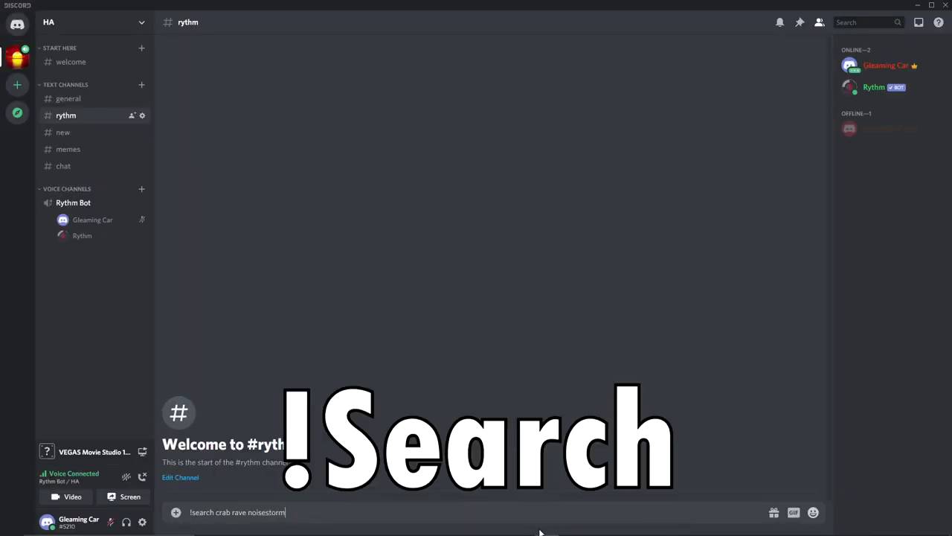
pyautogui.press('Return')
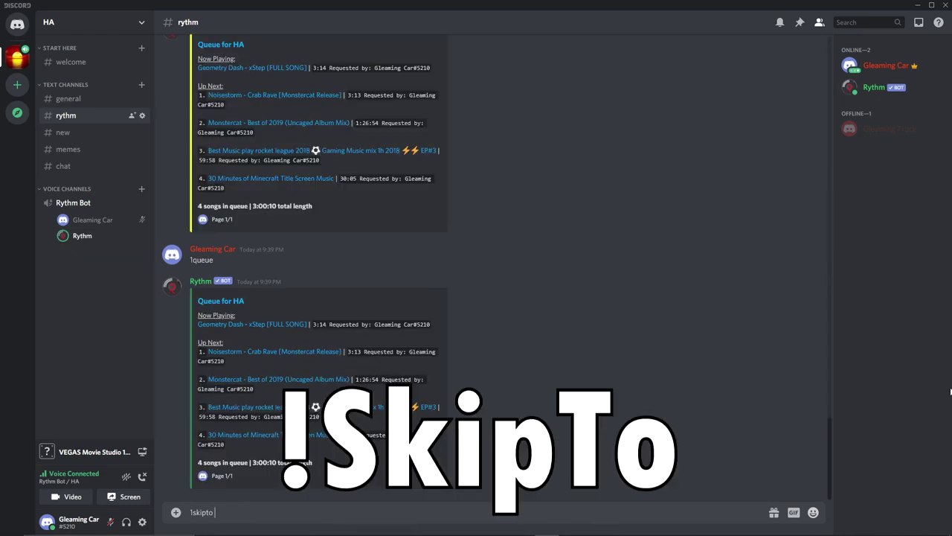
pyautogui.write('3')
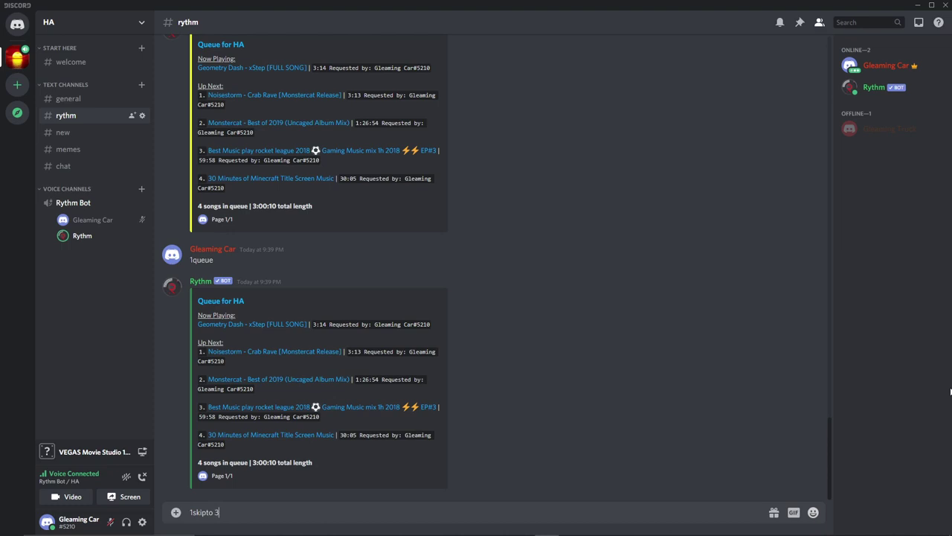
pyautogui.press('Return')
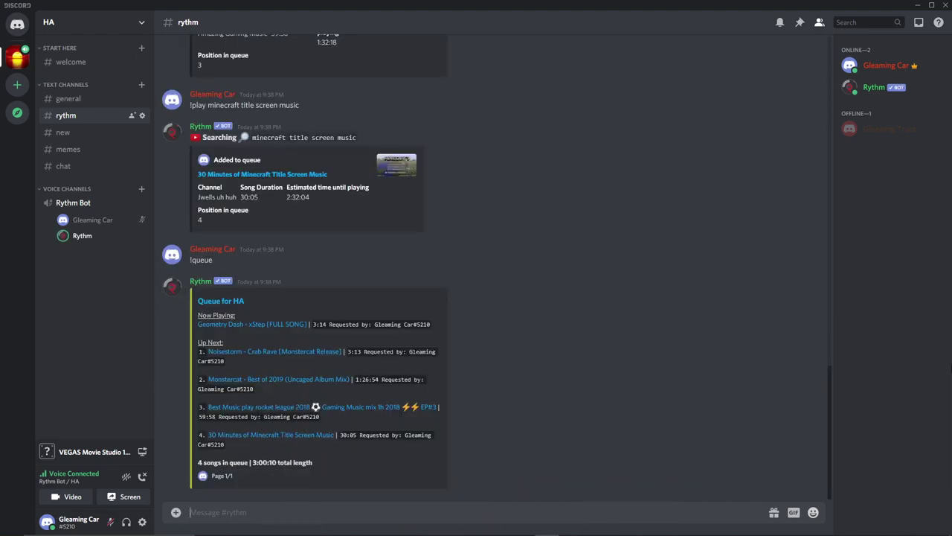
# Step: List the Rythm bot's settings and view the details of its prefix option
pyautogui.write('!settings')
pyautogui.press('Return')
pyautogui.write('!')
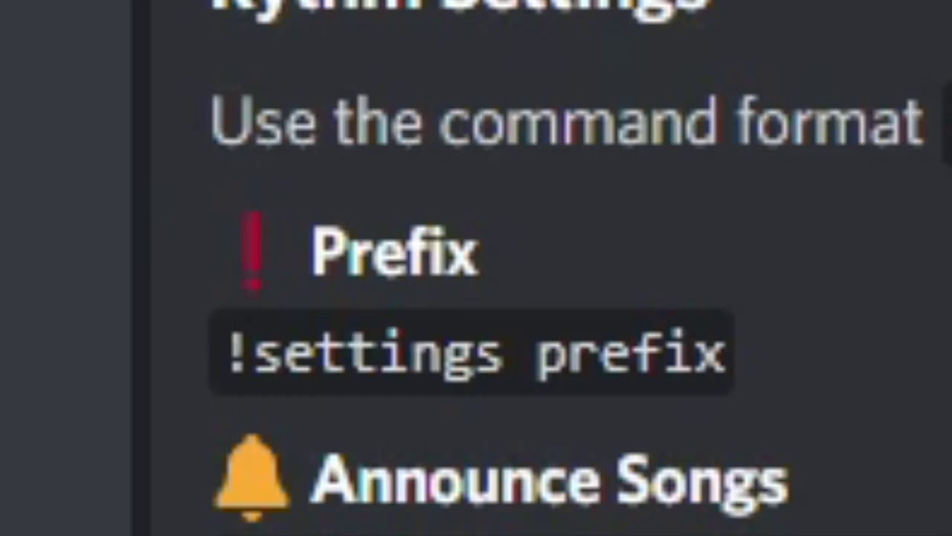
pyautogui.write('x')
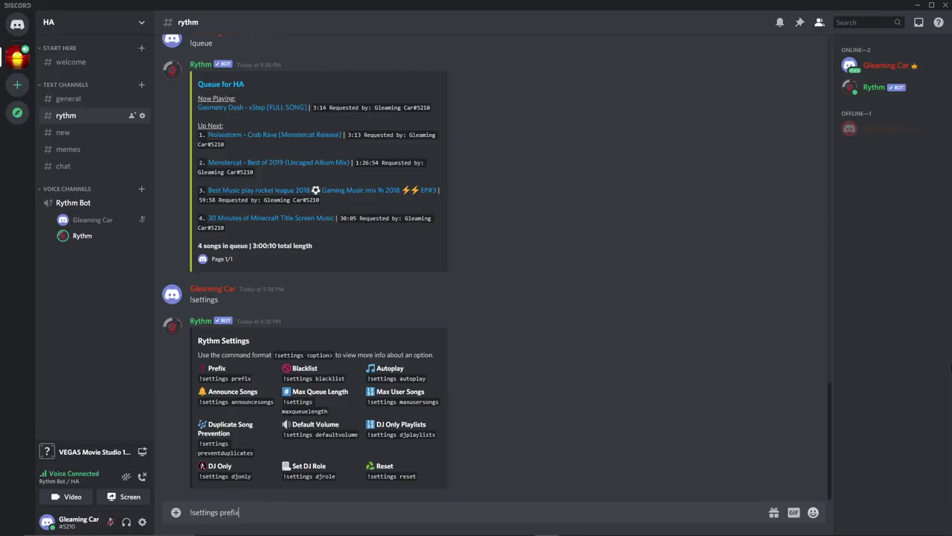
pyautogui.press('Return')
# Step: Set Rythm's command prefix to 1 and list the songs with 1queue
pyautogui.write('!set')
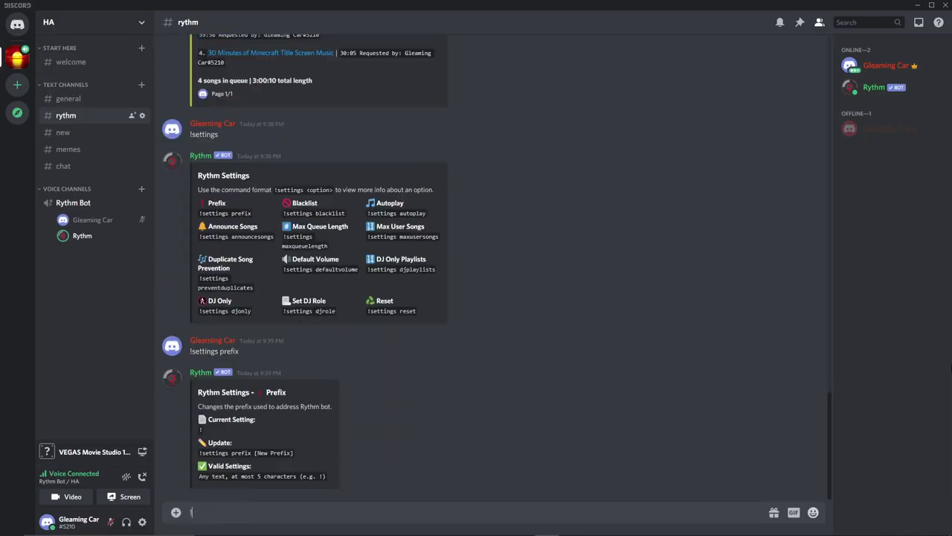
pyautogui.write('tings p')
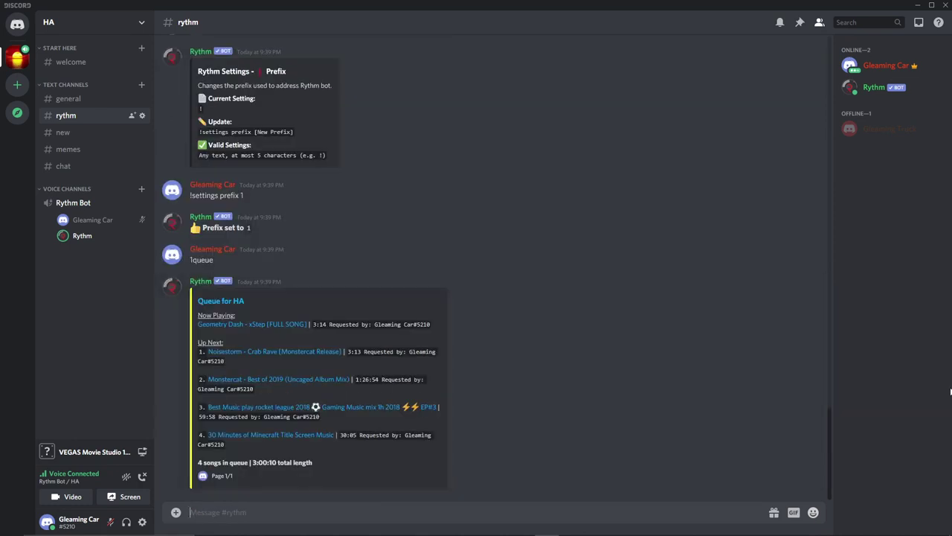
pyautogui.write('1queue')
pyautogui.press('Return')
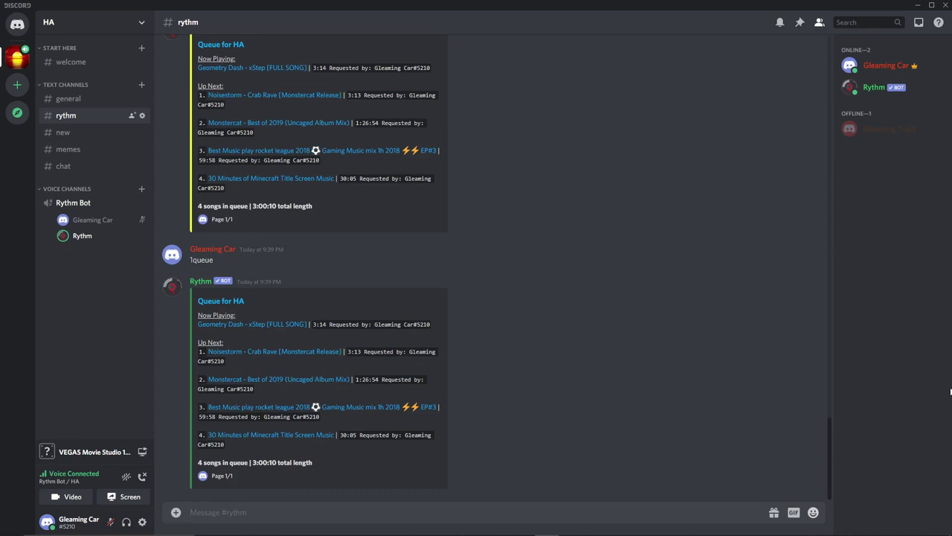
pyautogui.write('mario')
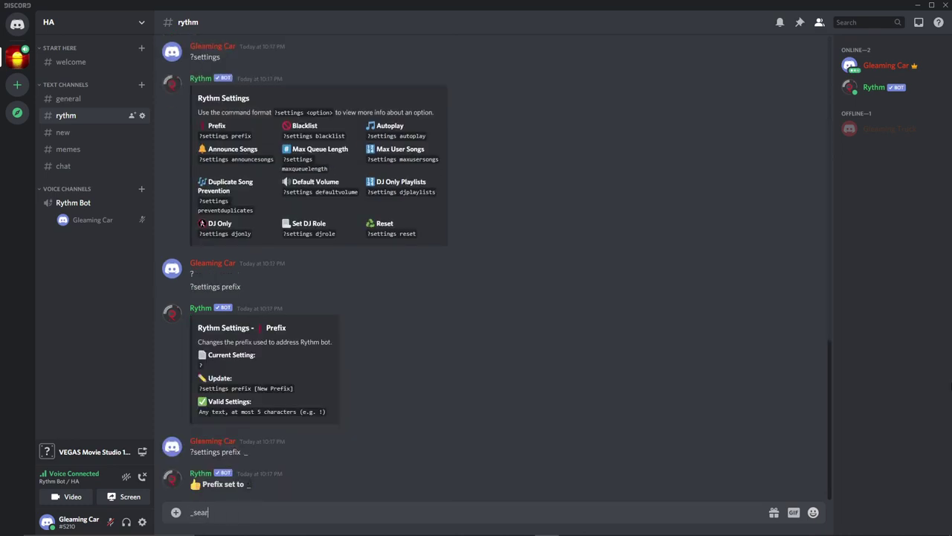
pyautogui.write('ay')
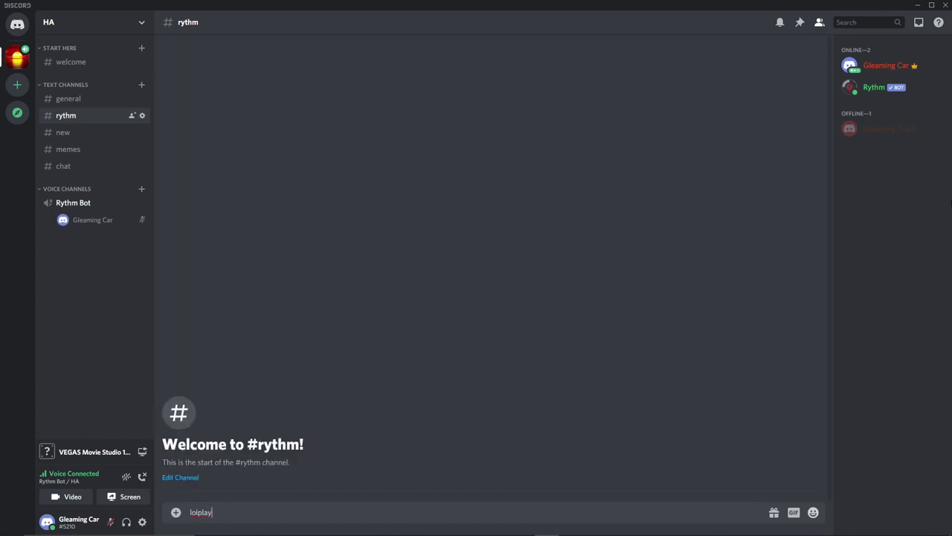
pyautogui.hotkey('ctrl', 'a')
pyautogui.press('BackSpace')
pyautogui.write('lolplay')
pyautogui.hotkey('ctrl', 'a')
pyautogui.press('BackSpace')
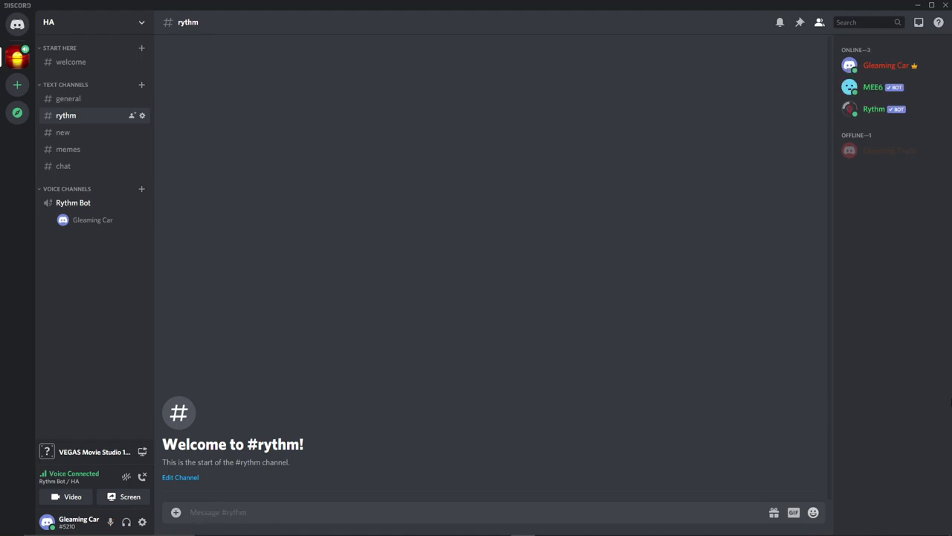
# Step: Send the !play and !help commands in the rythm text channel
pyautogui.write('!play')
pyautogui.press('Return')
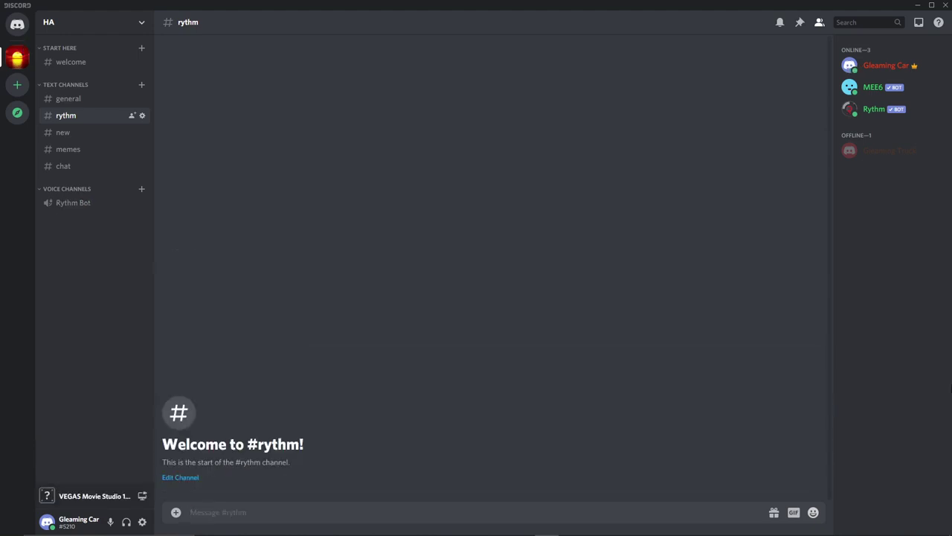
pyautogui.write('!help')
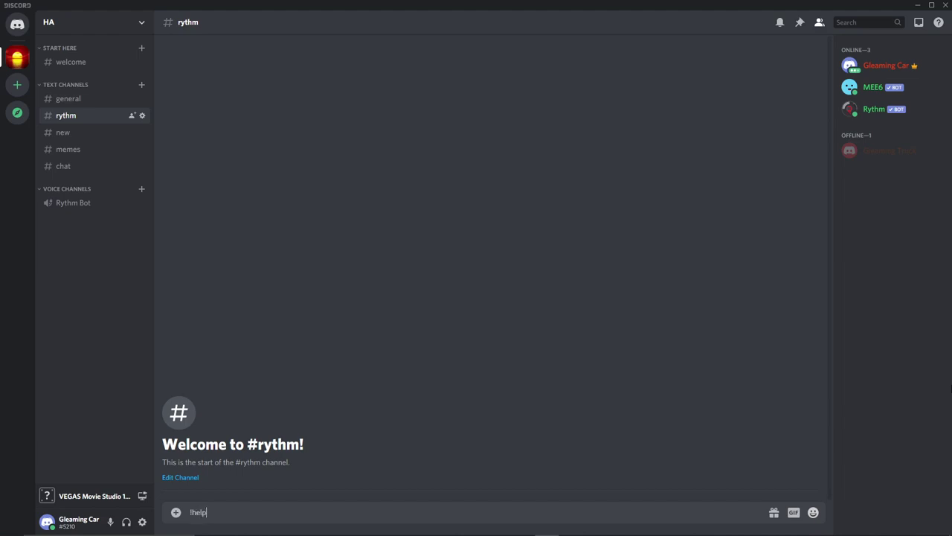
pyautogui.press('Return')
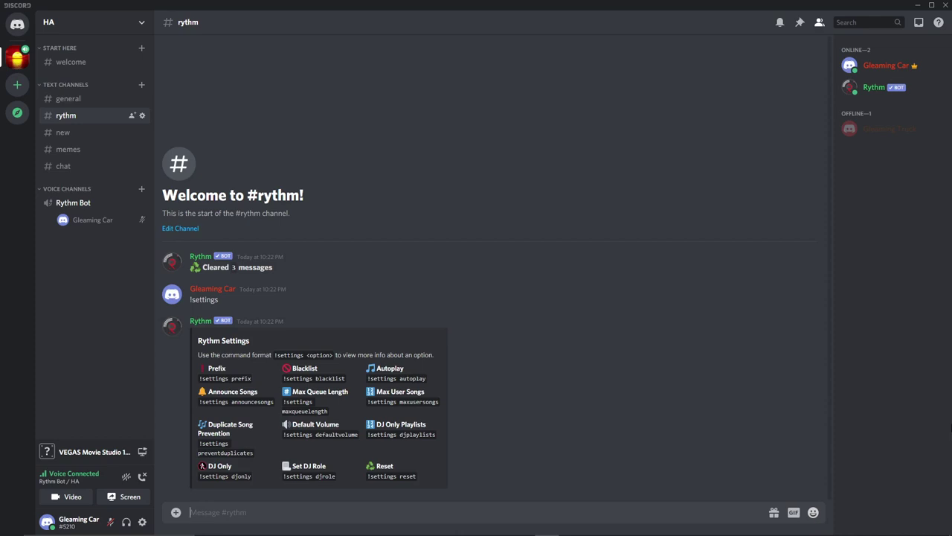
# Step: View Rythm's blacklist option with !settings blacklist and enter the command to blacklist the #general channel
pyautogui.write('!settings b')
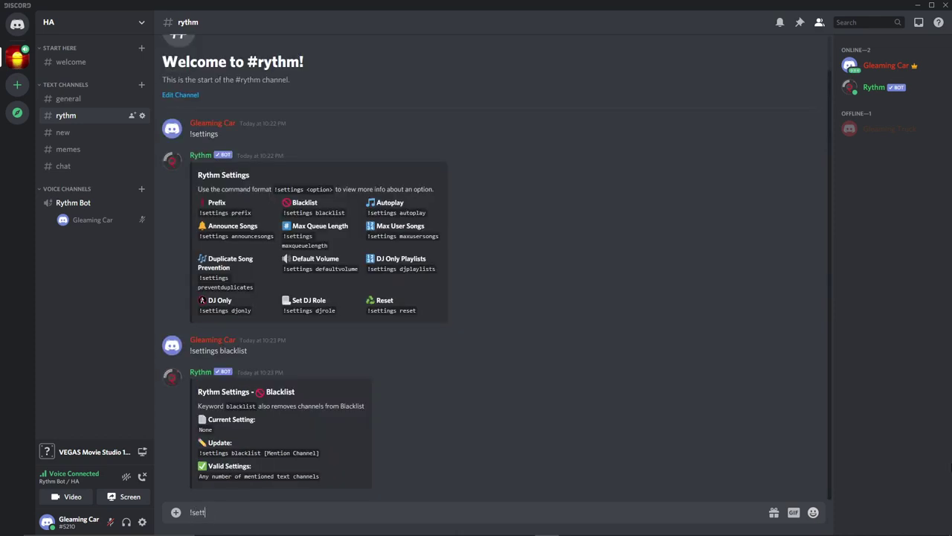
pyautogui.write('lacklist #ge')
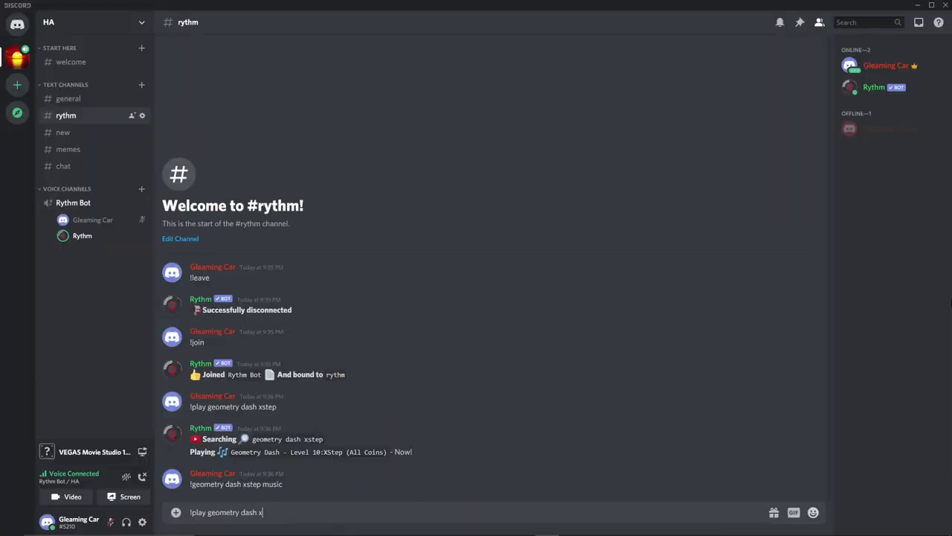
# Step: Queue "geometry dash xstep music" with !play and skip the current song with !skip
pyautogui.write('step music')
pyautogui.press('Return')
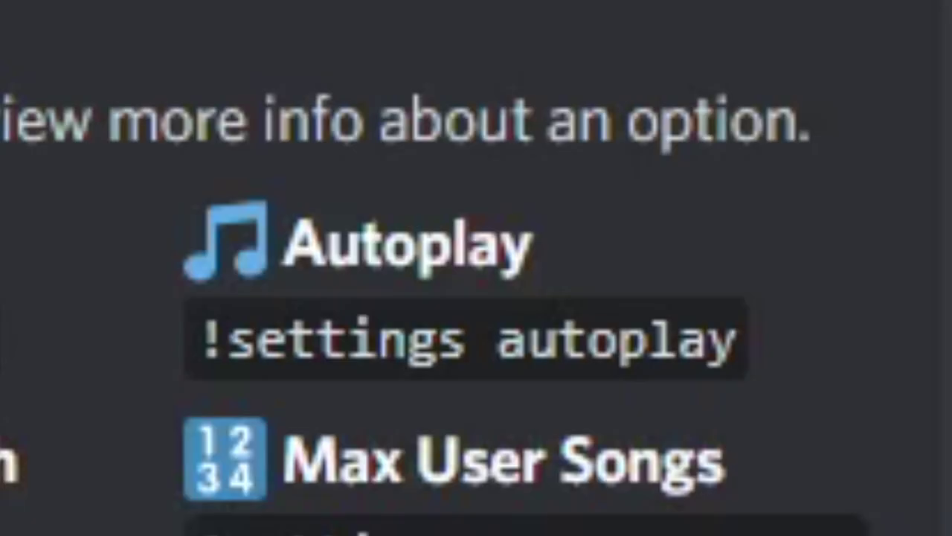
pyautogui.write('kip')
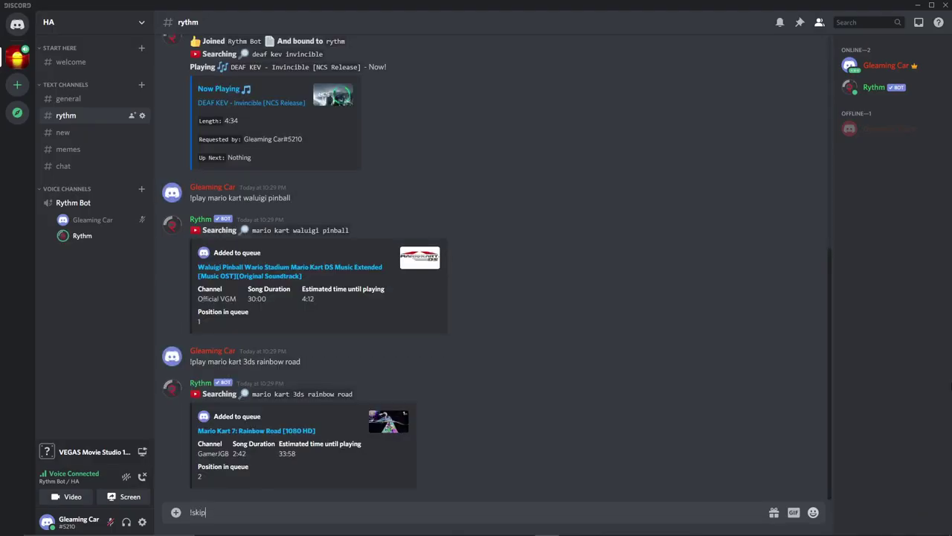
pyautogui.press('Return')
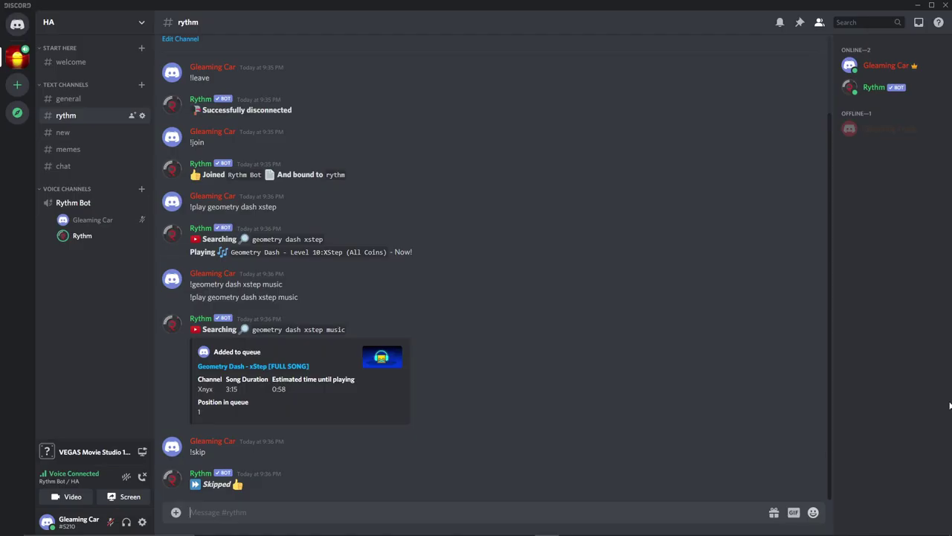
# Step: Pause playback with !pause and add "crab rave noisestorm" to the queue with !play
pyautogui.write('!puase')
pyautogui.press('BackSpace')
pyautogui.press('BackSpace')
pyautogui.press('BackSpace')
pyautogui.press('BackSpace')
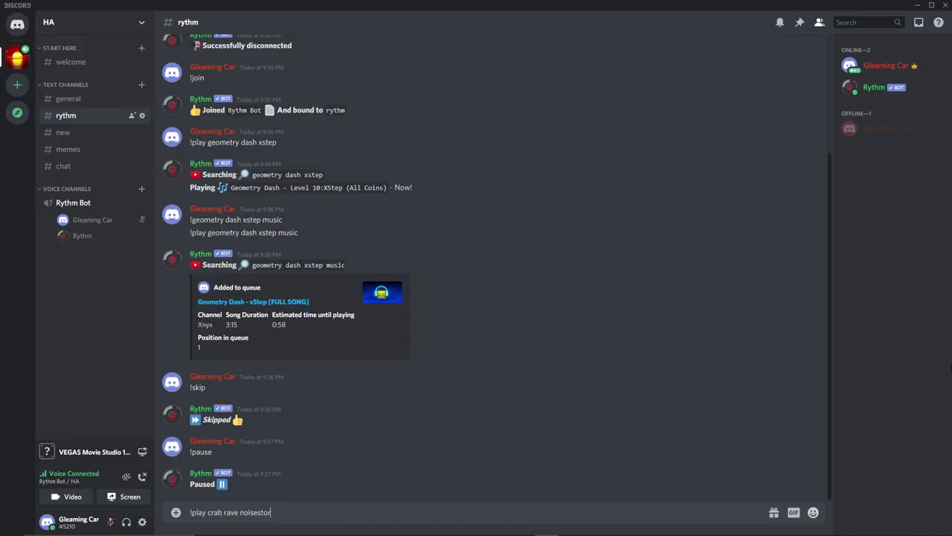
pyautogui.write('m')
pyautogui.press('Return')
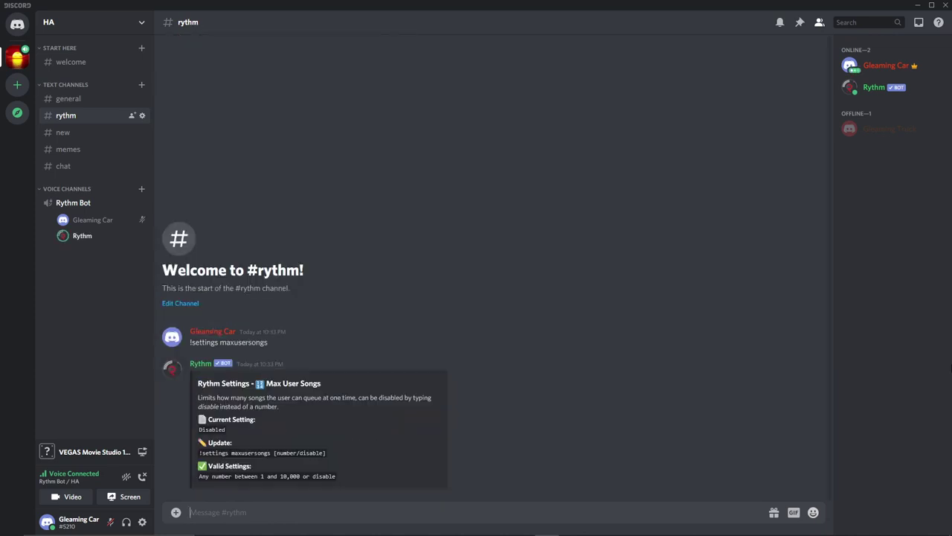
# Step: Set the limit to 3 with !settings maxusersongs and enter the same command with the disable option
pyautogui.write('!settings maxusersongs 3')
pyautogui.press('Return')
pyautogui.write('!settings maxusersongs')
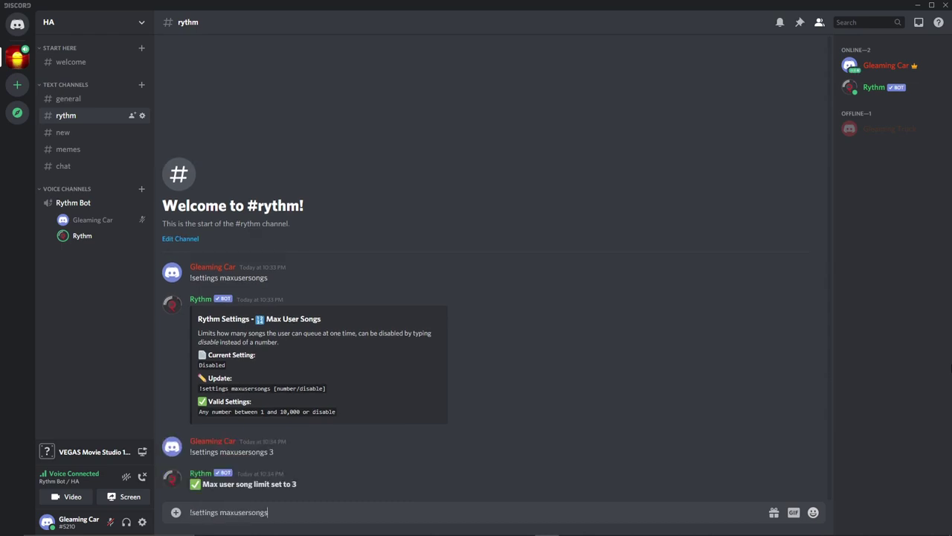
pyautogui.write('disa')
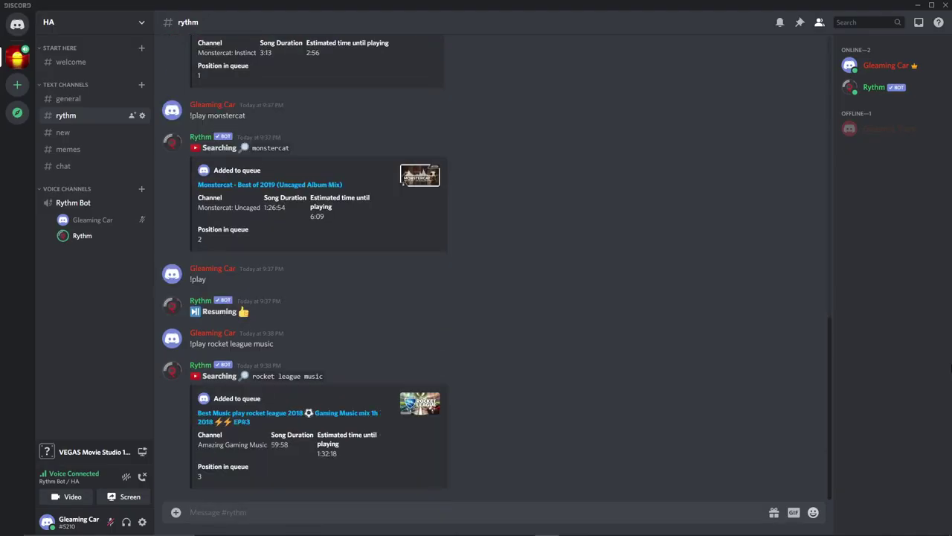
# Step: Add "rocket league music" to the song queue with !play
pyautogui.write('!que')
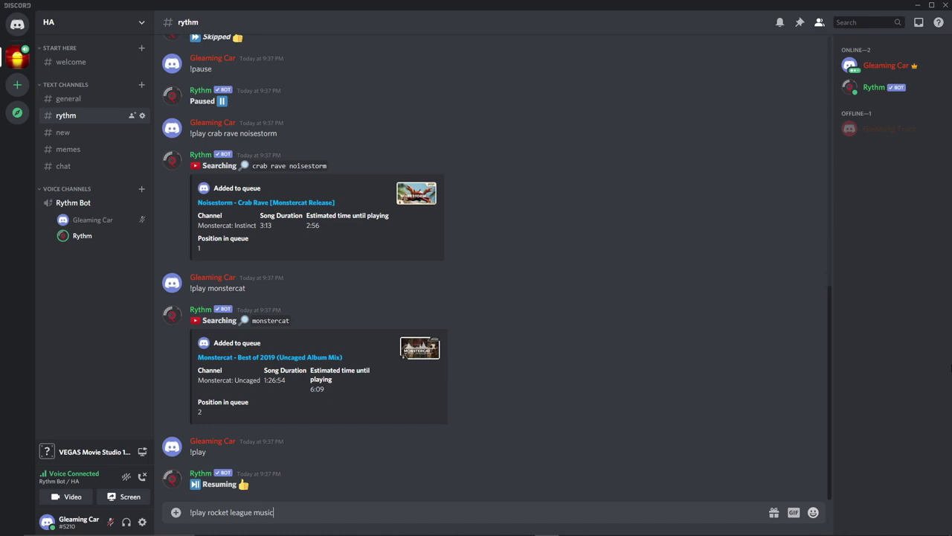
pyautogui.press('Return')
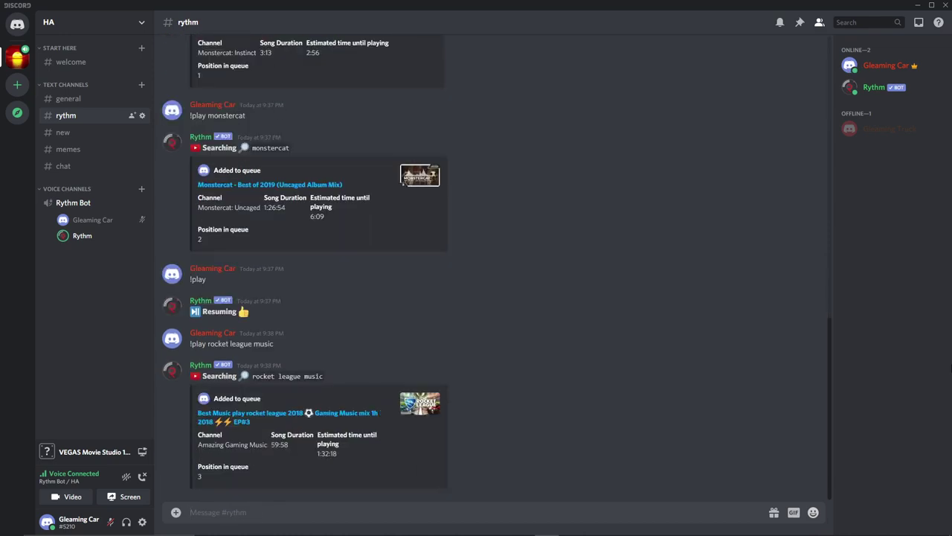
pyautogui.write('!play')
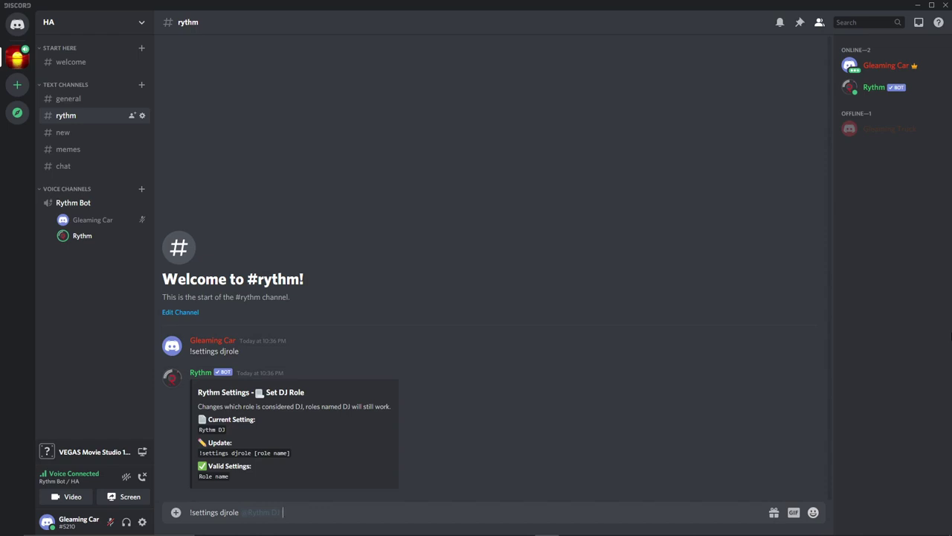
pyautogui.press('Return')
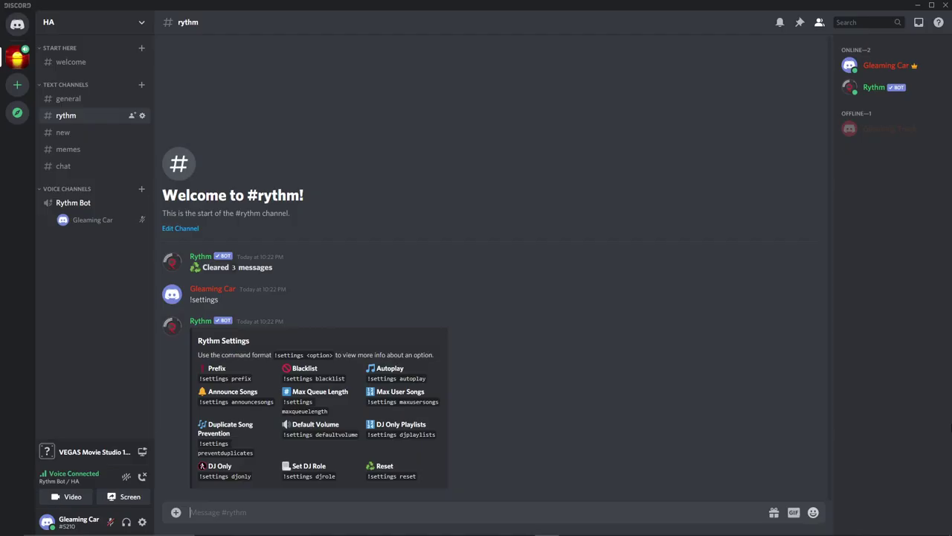
pyautogui.write('yes')
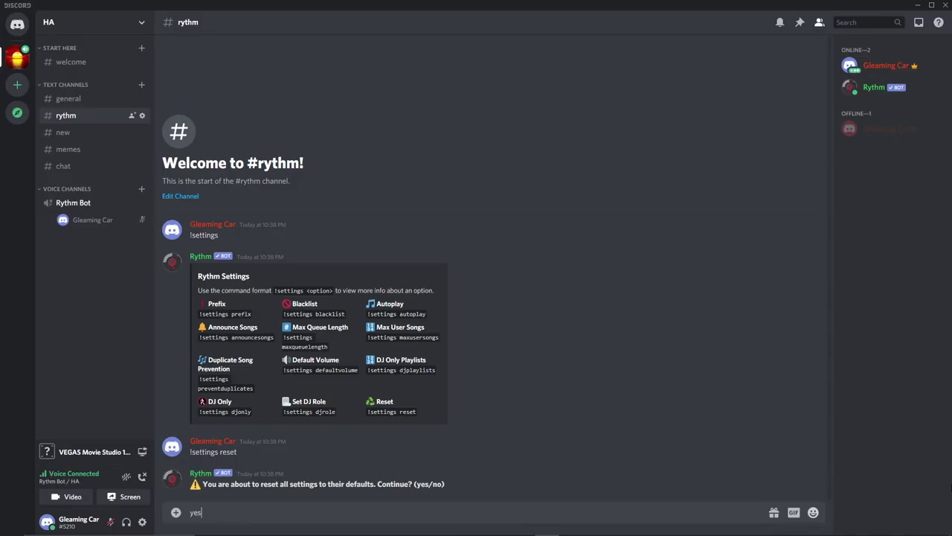
pyautogui.press('Return')
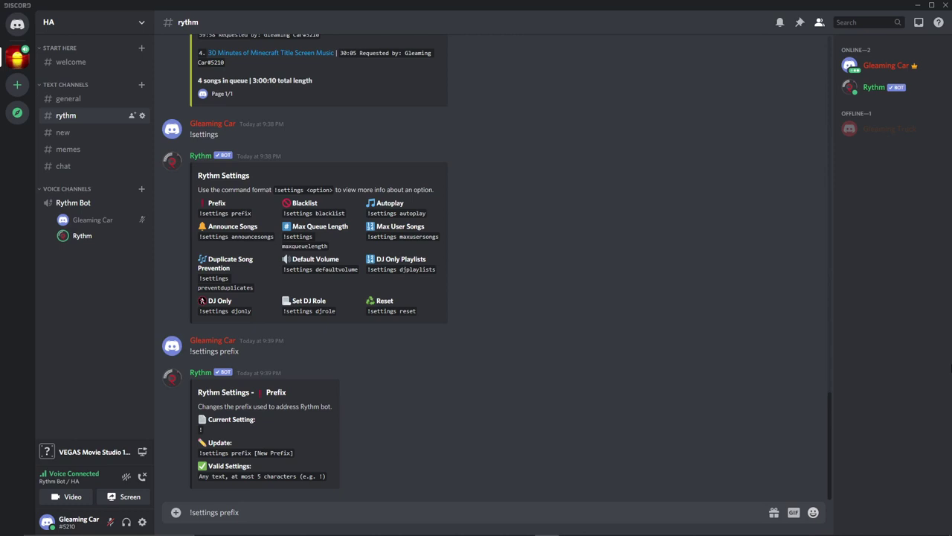
# Step: Change Rythm's command prefix to 1 with !settings prefix and list the queued songs using 1queue
pyautogui.write('1')
pyautogui.press('Return')
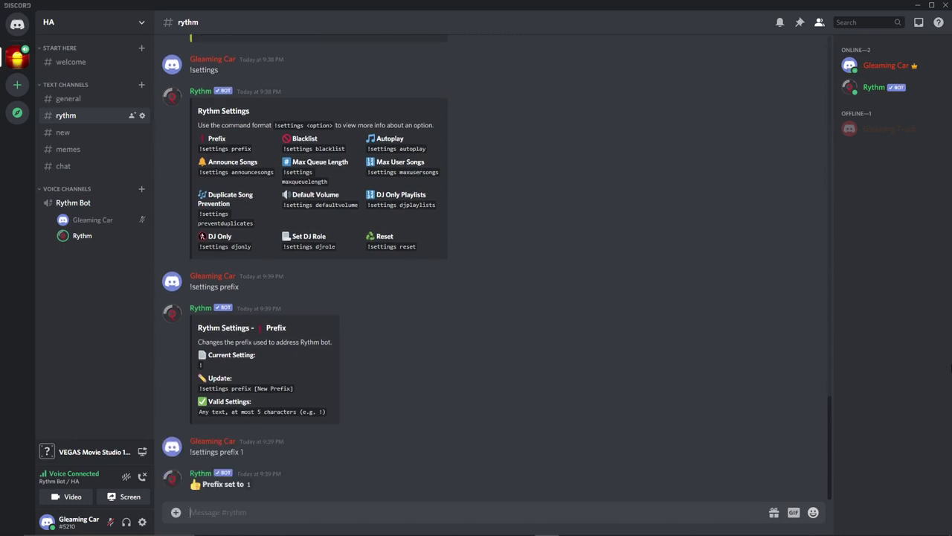
pyautogui.write('1queue')
pyautogui.press('Return')
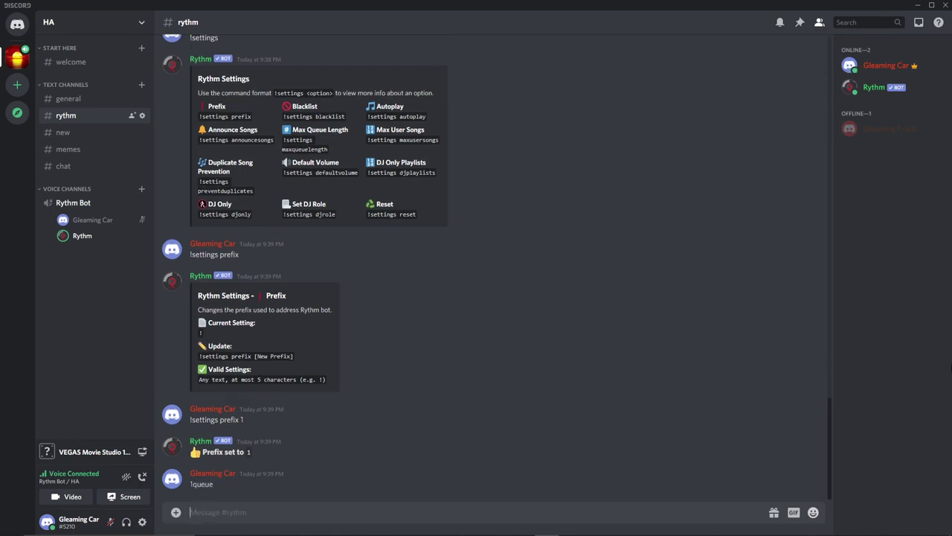
pyautogui.write('1queue')
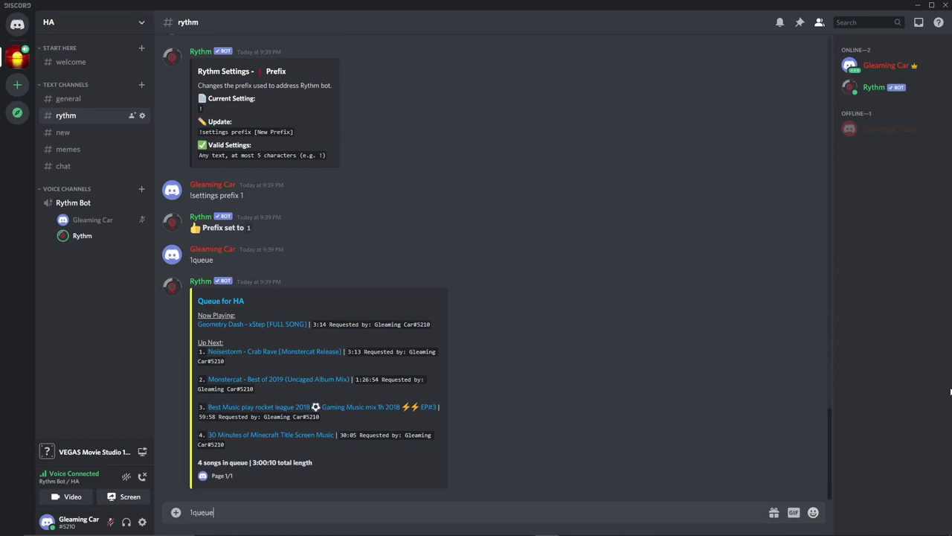
pyautogui.press('Return')
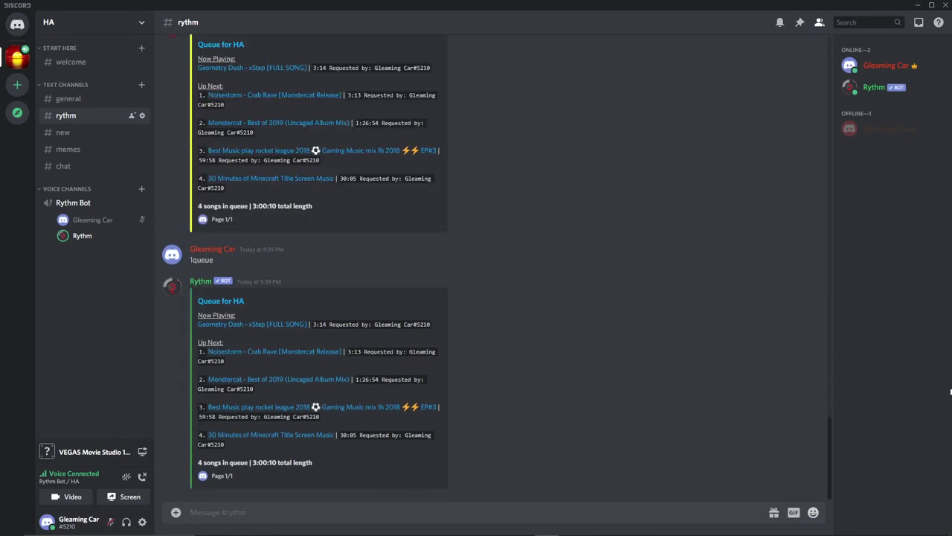